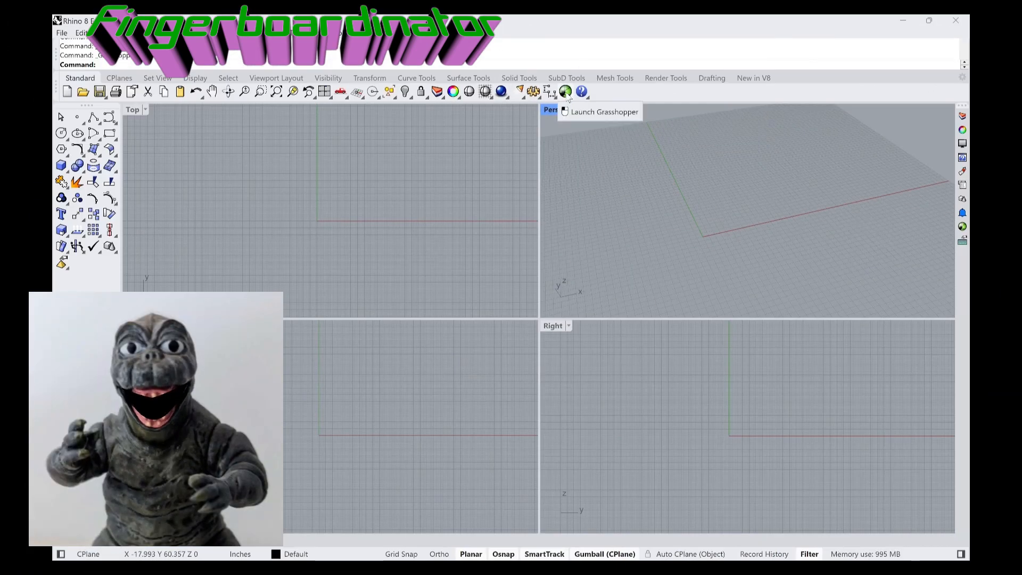
- Launch Grasshopper, open the fingerboardinator_v1pt2 definition and bring its input sliders into view
left_click(565, 91)
double_click(403, 430)
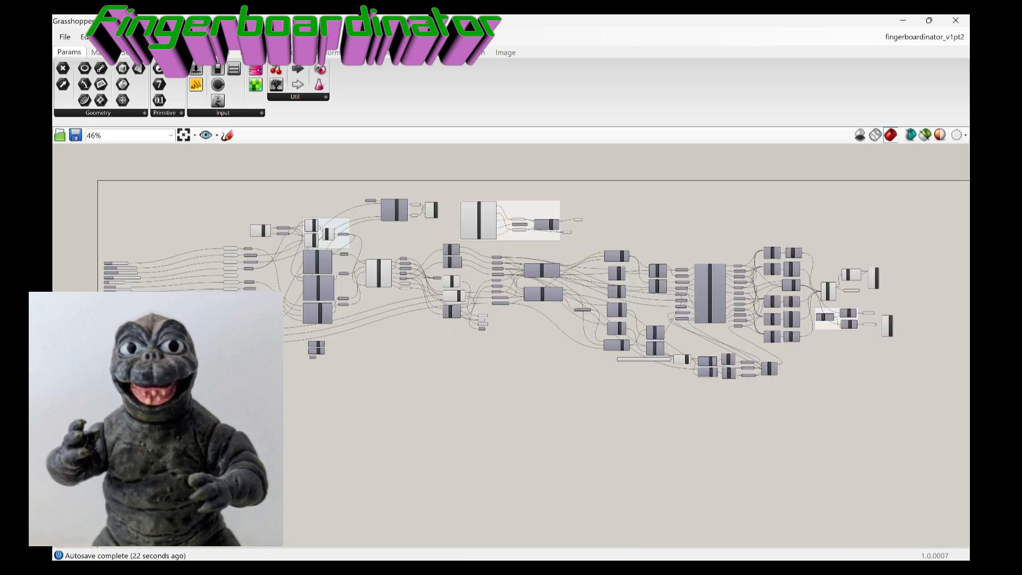
scroll(312, 333, "up", 6)
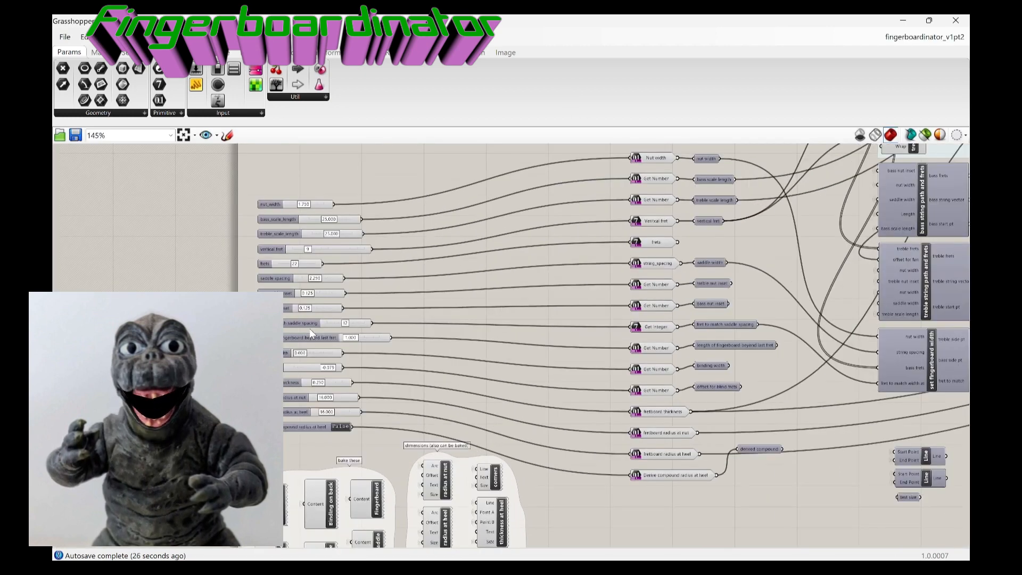
right_click_drag(433, 337, 541, 280)
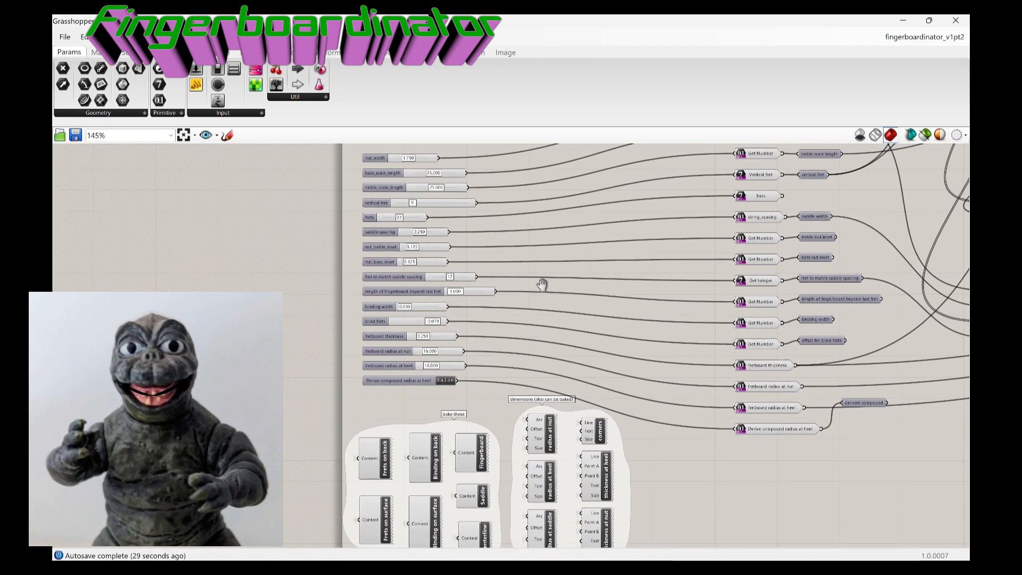
- Arrange Rhino and Grasshopper side by side with a wider Rhino window, the Perspective view maximized and the input sliders readable
mouse_move(929, 23)
left_click(900, 53)
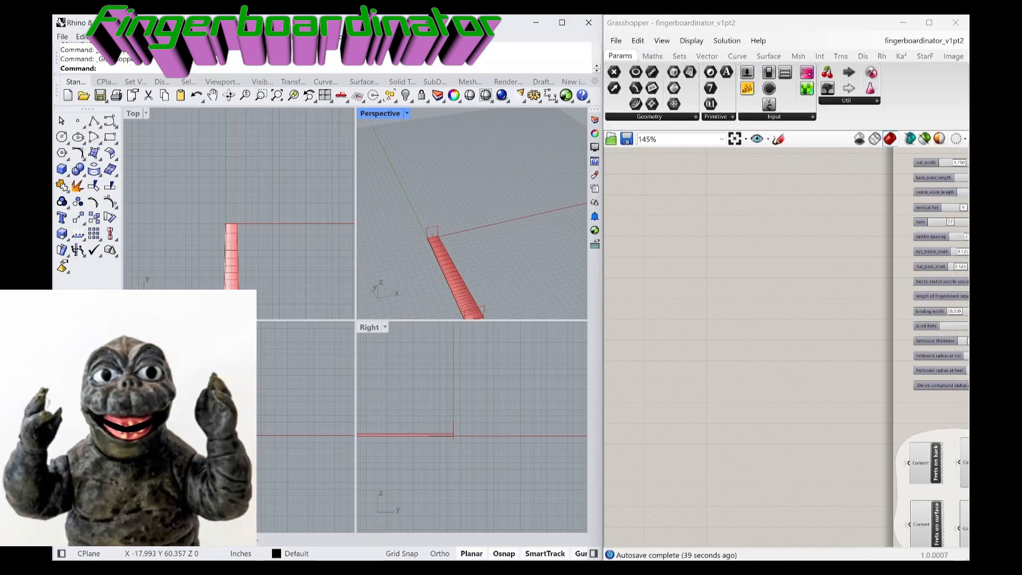
double_click(380, 114)
right_click_drag(388, 453, 362, 295)
scroll(366, 411, "up", 3)
right_click_drag(953, 285, 683, 275)
scroll(683, 274, "up", 3)
scroll(683, 275, "down", 1)
left_click_drag(603, 315, 656, 311)
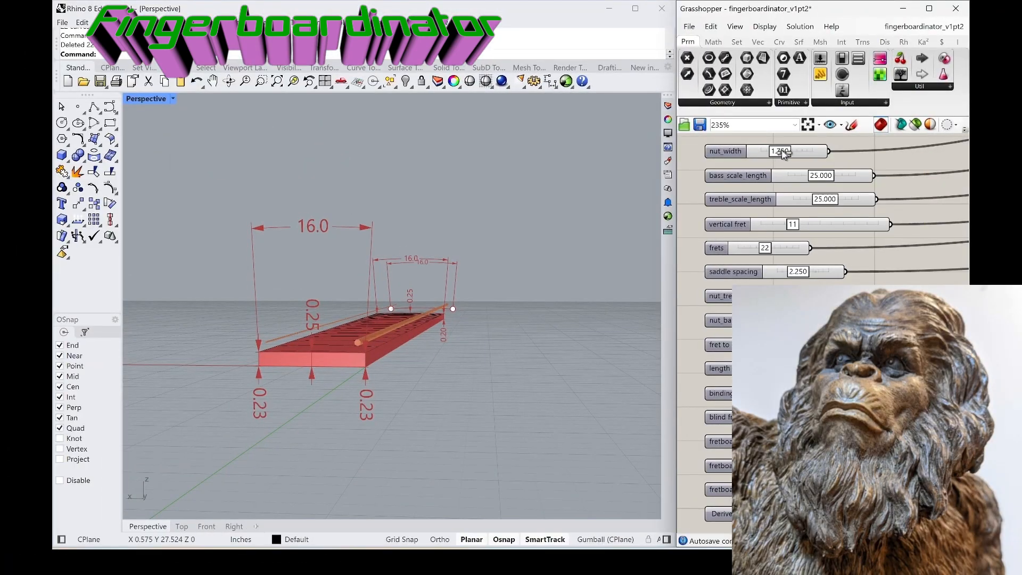
- Set the bass scale length to 27.000, the vertical fret to 9 and the number of frets to 24
mouse_move(782, 153)
left_mouse_down()
mouse_move(812, 154)
mouse_move(784, 155)
left_mouse_up()
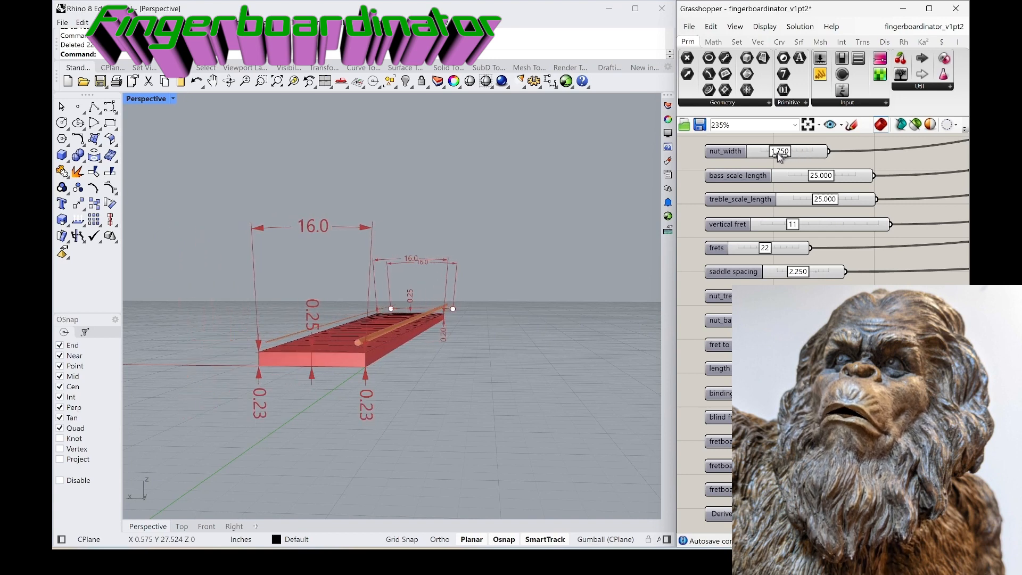
right_click_drag(517, 235, 388, 282)
scroll(388, 282, "down", 4)
right_click_drag(273, 297, 338, 337, "shift")
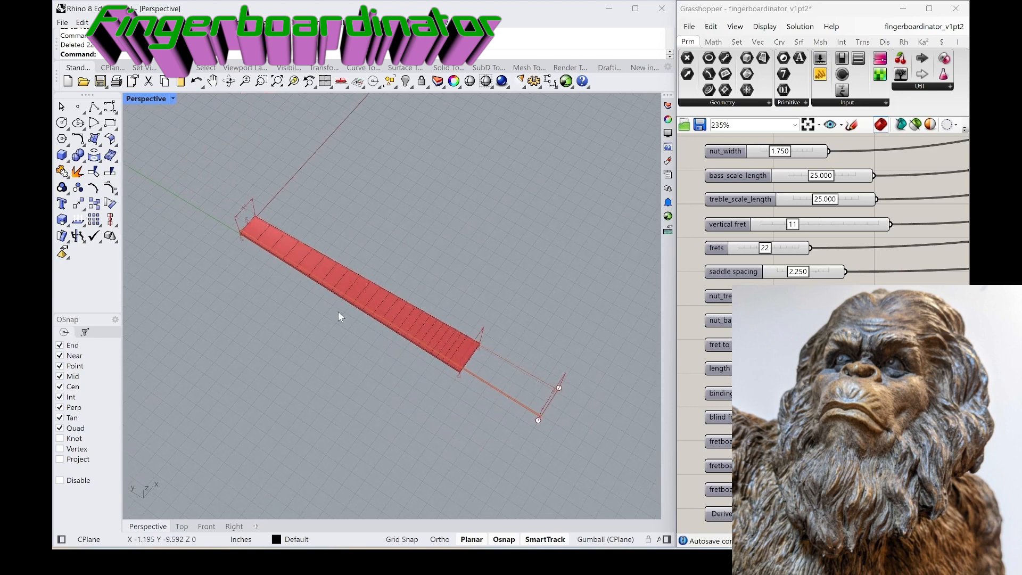
scroll(338, 314, "up", 4)
mouse_move(821, 177)
left_mouse_down()
mouse_move(840, 201)
mouse_move(824, 201)
mouse_move(826, 177)
left_mouse_up()
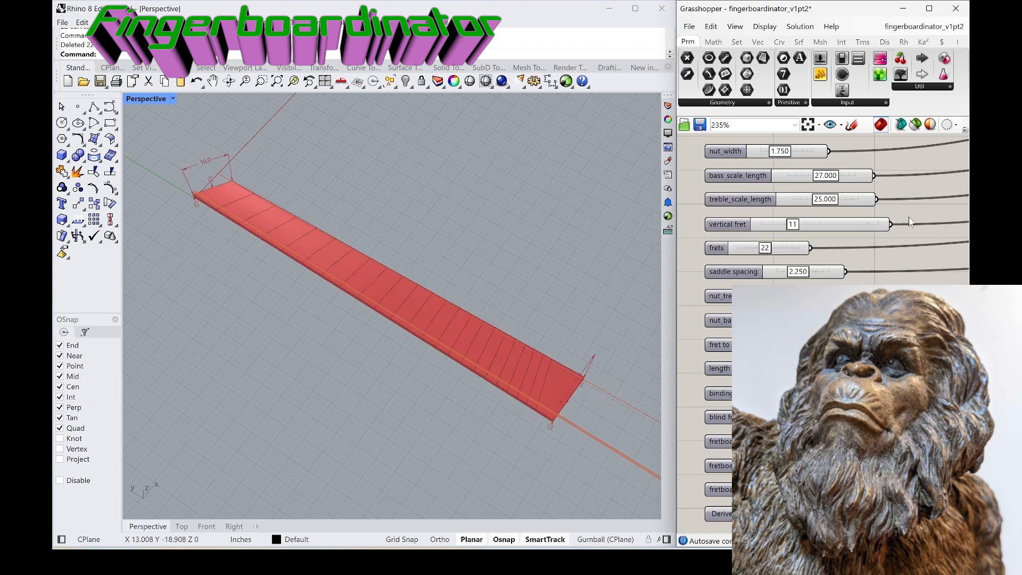
left_click_drag(793, 225, 770, 259)
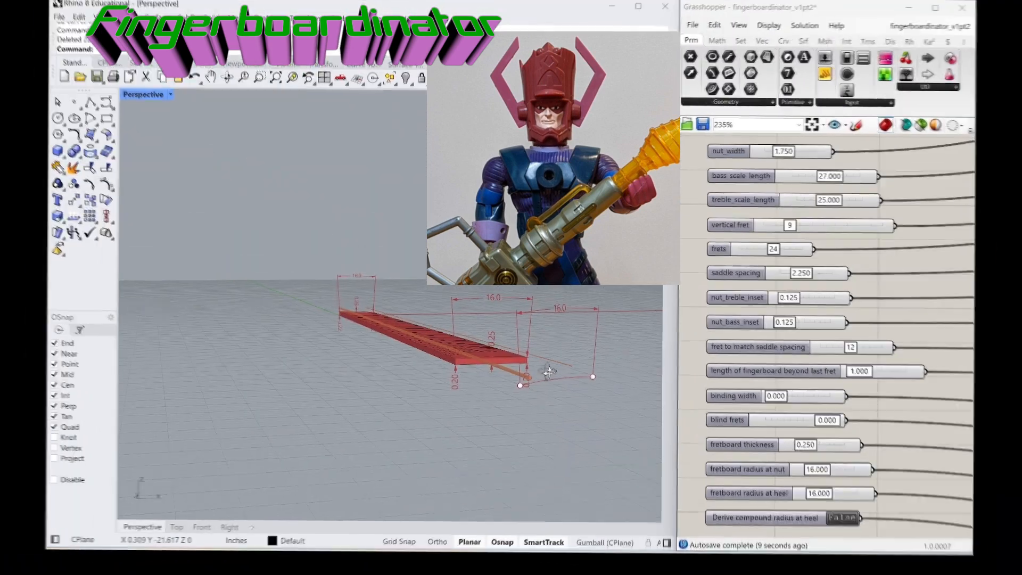
right_click_drag(416, 393, 436, 396)
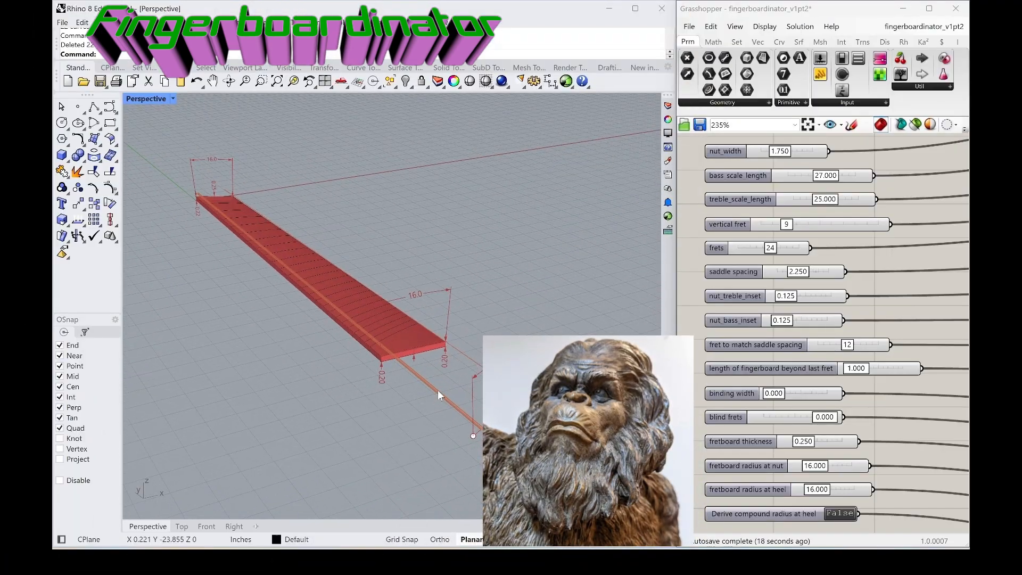
- Try fret 11 as the fret to match saddle spacing, and restore it to 12
left_click_drag(801, 277, 798, 281)
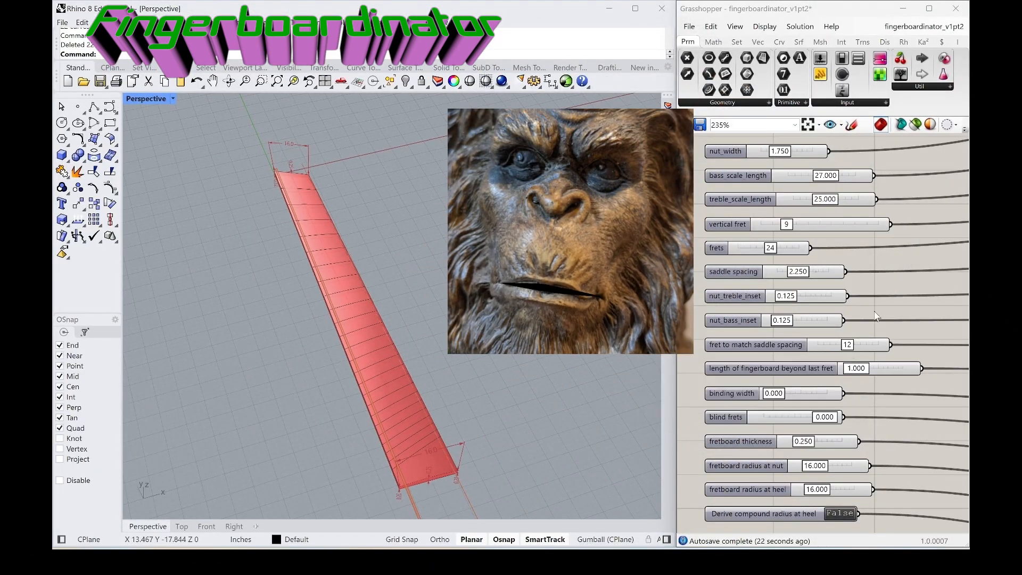
left_click_drag(782, 321, 789, 301)
left_click_drag(849, 348, 846, 353)
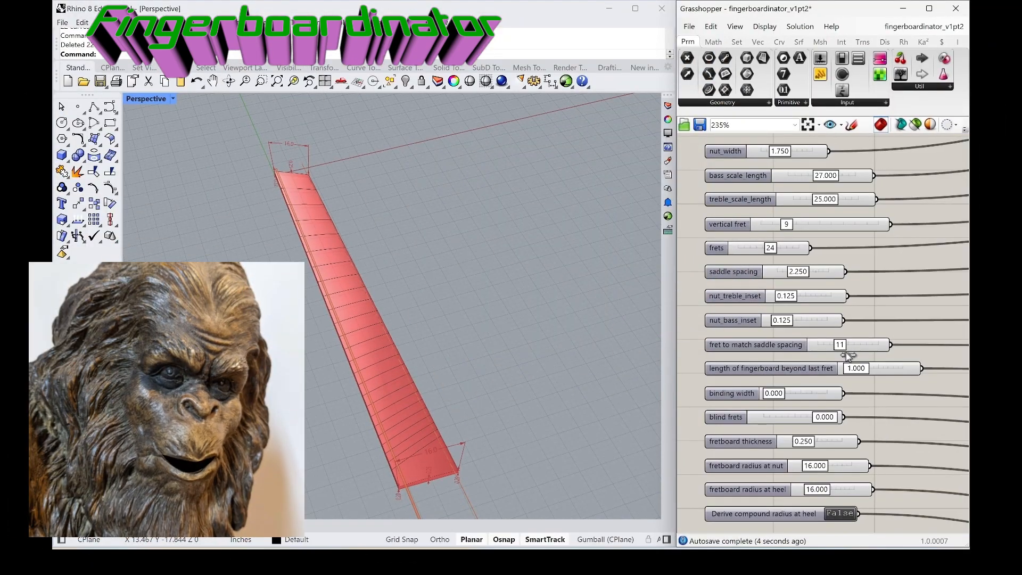
left_click_drag(847, 355, 853, 356)
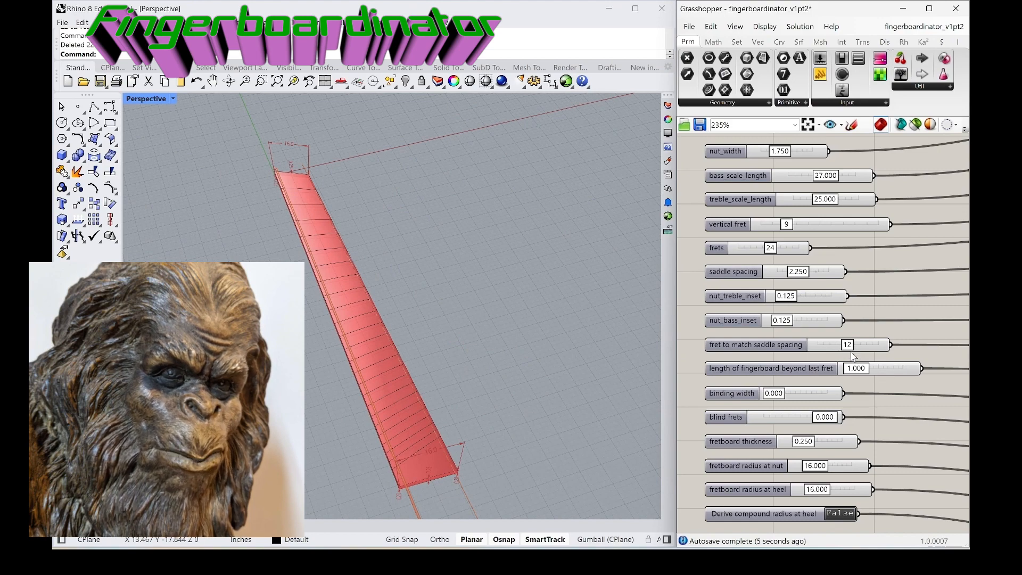
- Try 0.000 for the length beyond the last fret and 0.638 for the binding width, and restore them to 1.000 and 0.000
left_click_drag(856, 369, 848, 369)
right_click_drag(600, 415, 596, 391)
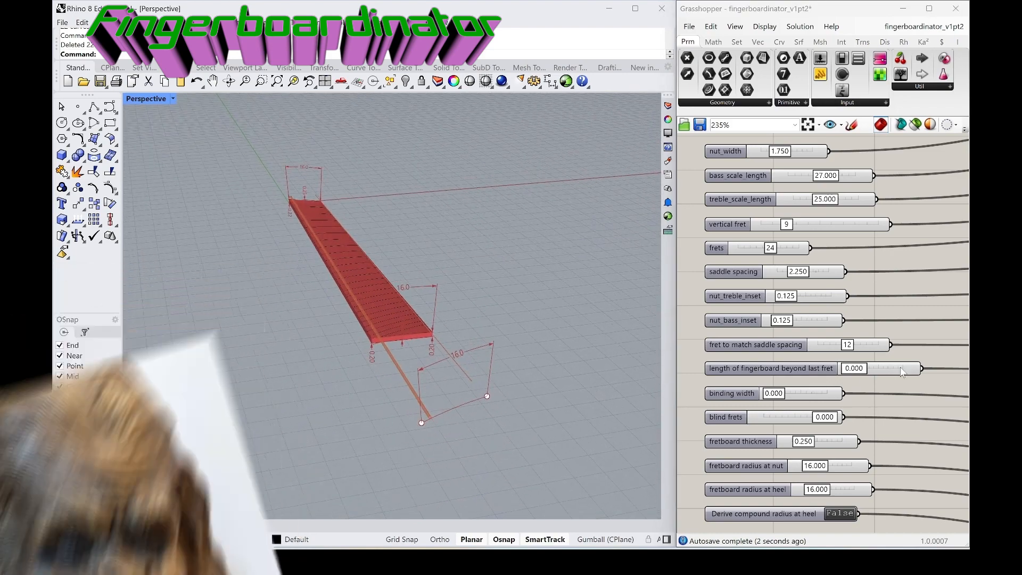
mouse_move(860, 371)
left_mouse_down()
mouse_move(873, 374)
mouse_move(861, 374)
left_mouse_up()
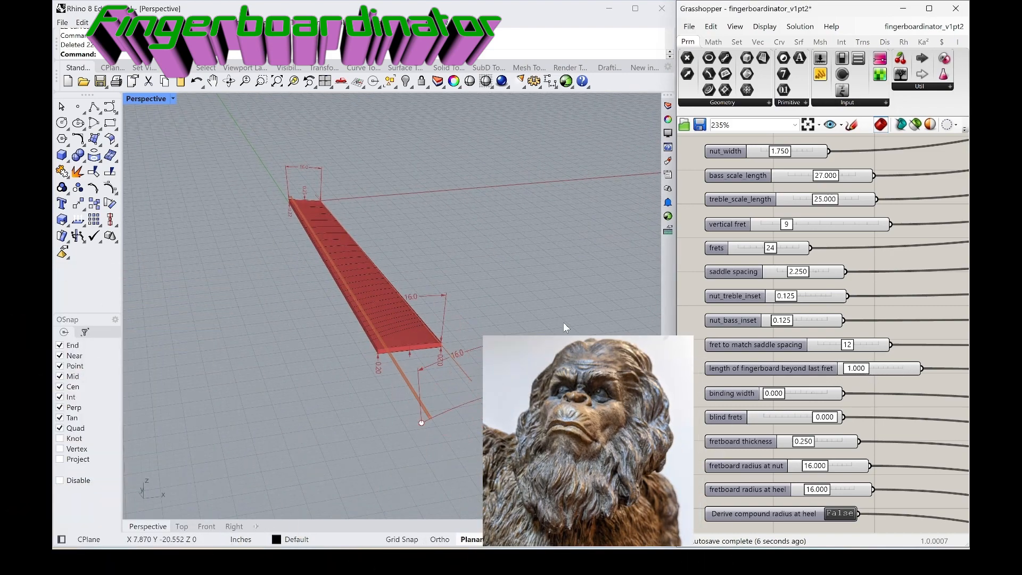
right_click_drag(563, 321, 568, 346)
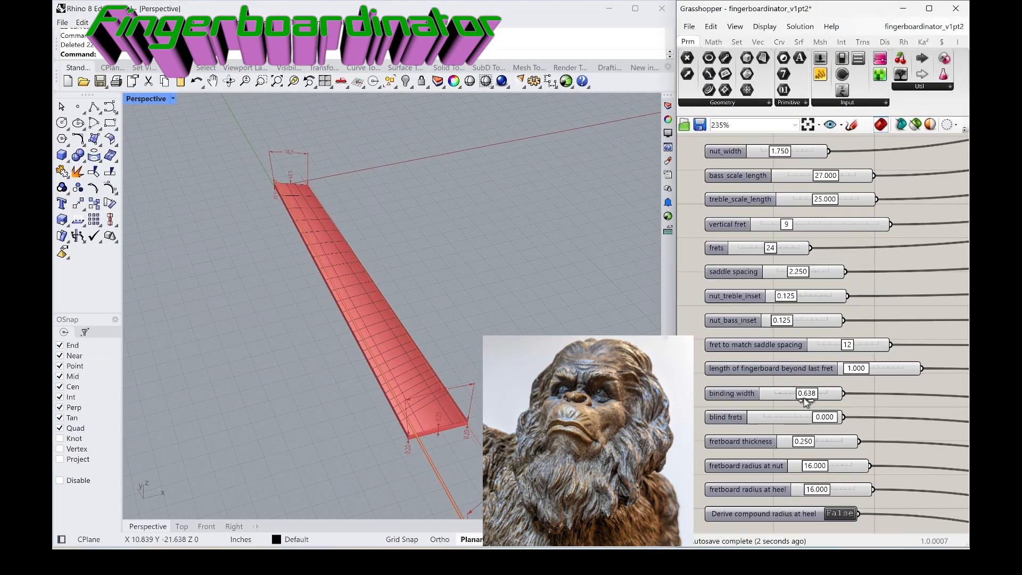
left_click_drag(804, 398, 768, 398)
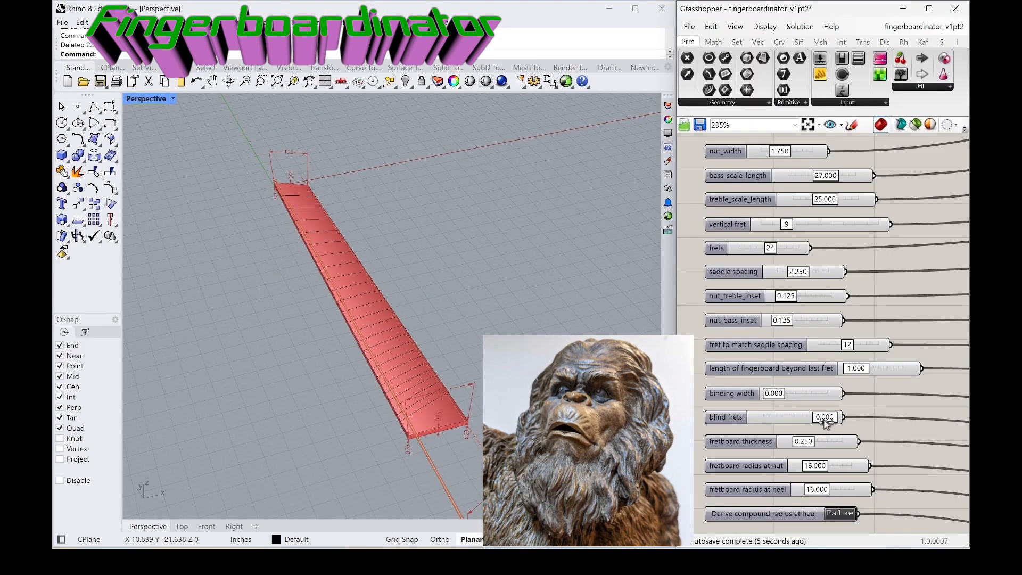
- Set the blind frets offset to -0.079 and inspect the fret ends at the fingerboard edge
left_click_drag(824, 423, 818, 426)
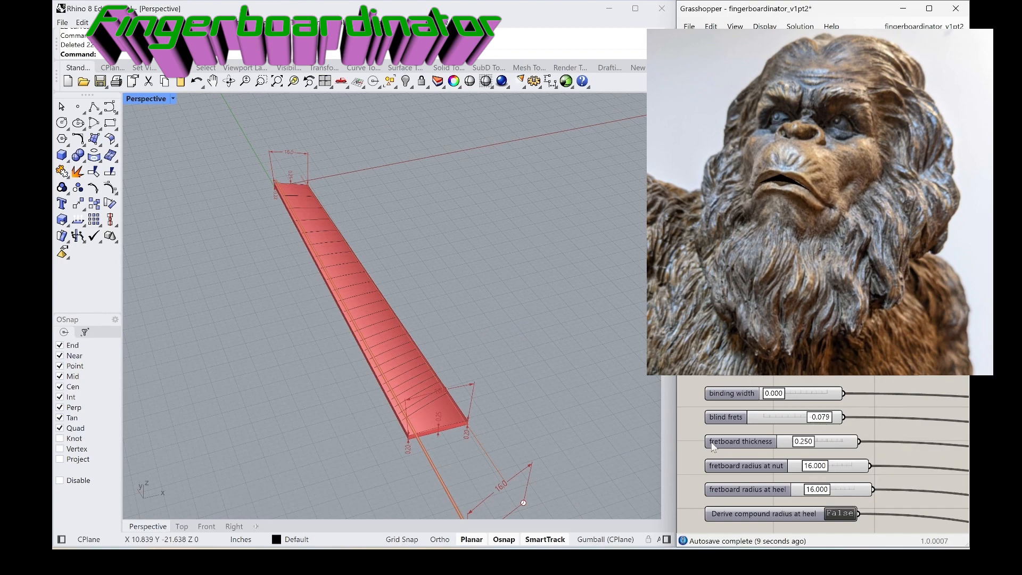
right_click_drag(502, 431, 516, 465)
scroll(499, 416, "up", 4)
scroll(516, 464, "down", 3)
scroll(515, 464, "up", 3)
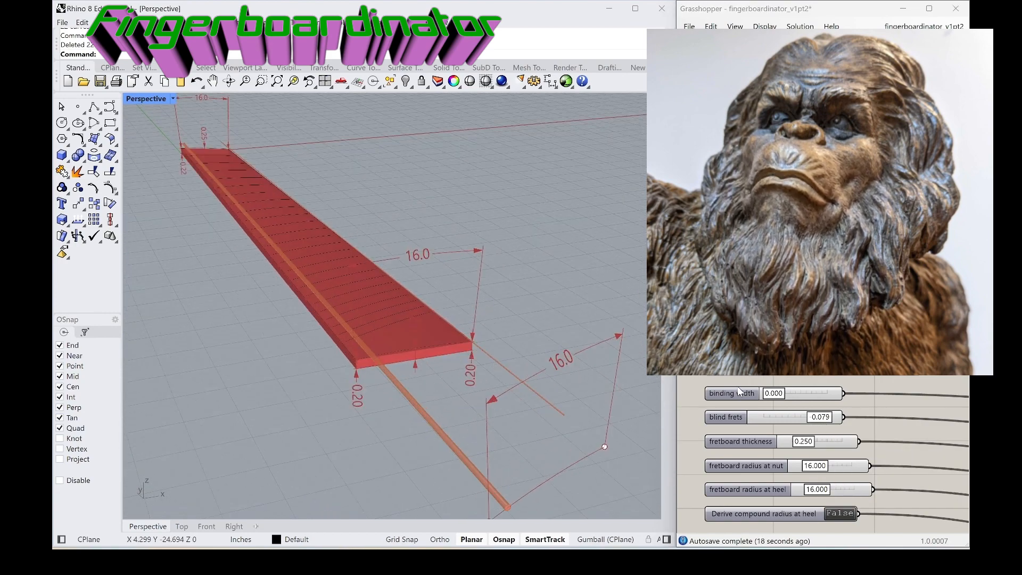
- Set the fretboard radius at heel to 21.929 and set Derive compound radius at heel to True
left_click_drag(803, 445, 808, 450)
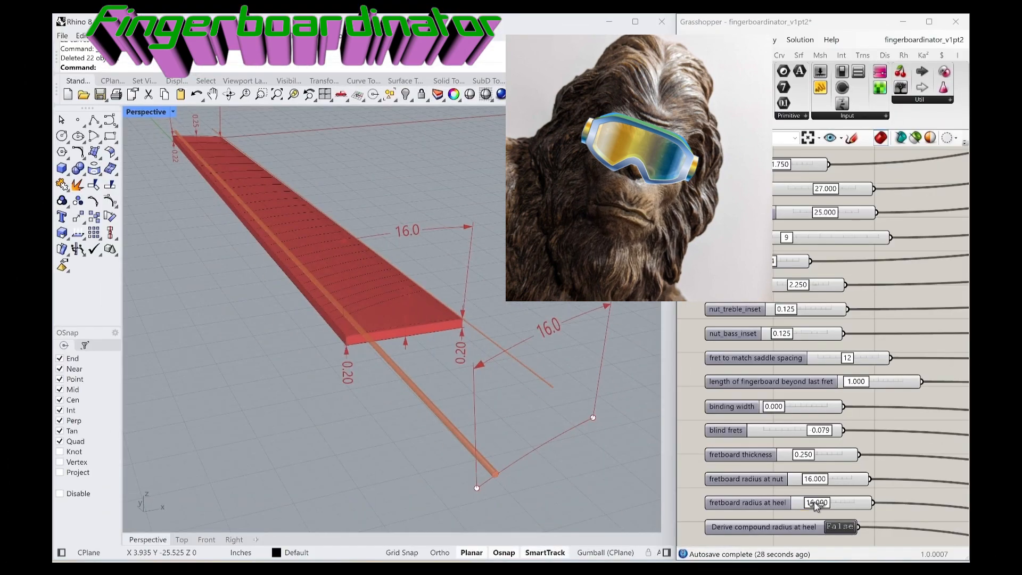
left_click_drag(815, 504, 830, 506)
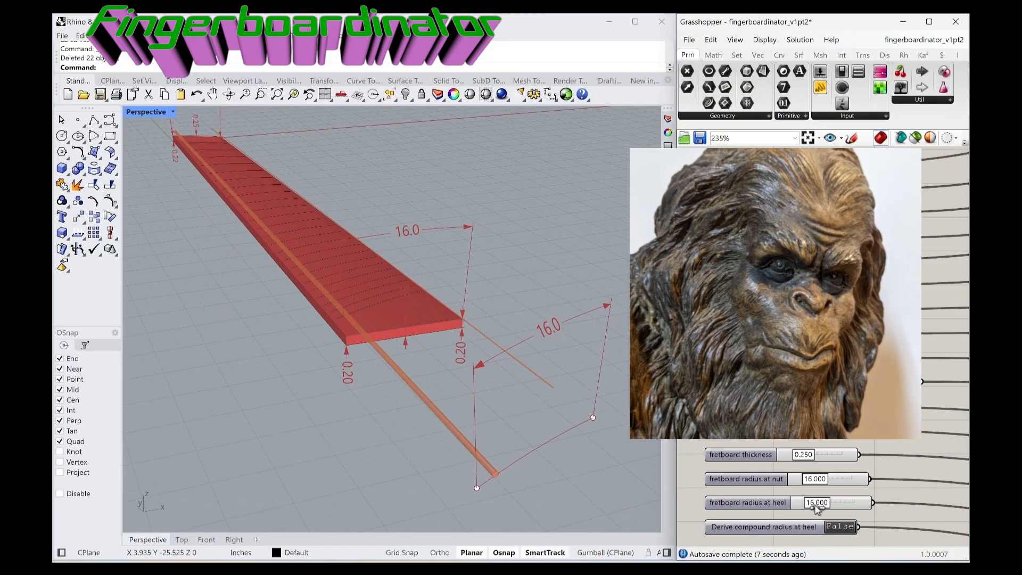
mouse_move(815, 508)
left_mouse_down()
mouse_move(837, 508)
mouse_move(823, 509)
left_mouse_up()
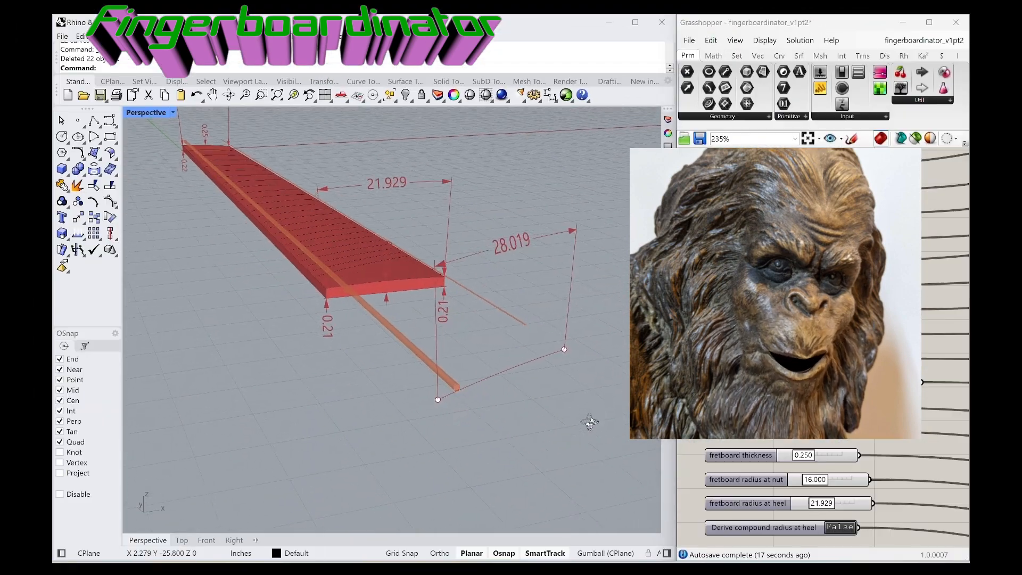
mouse_move(588, 421)
right_mouse_down()
mouse_move(575, 418)
mouse_move(585, 445)
mouse_move(575, 447)
mouse_move(588, 426)
right_mouse_up()
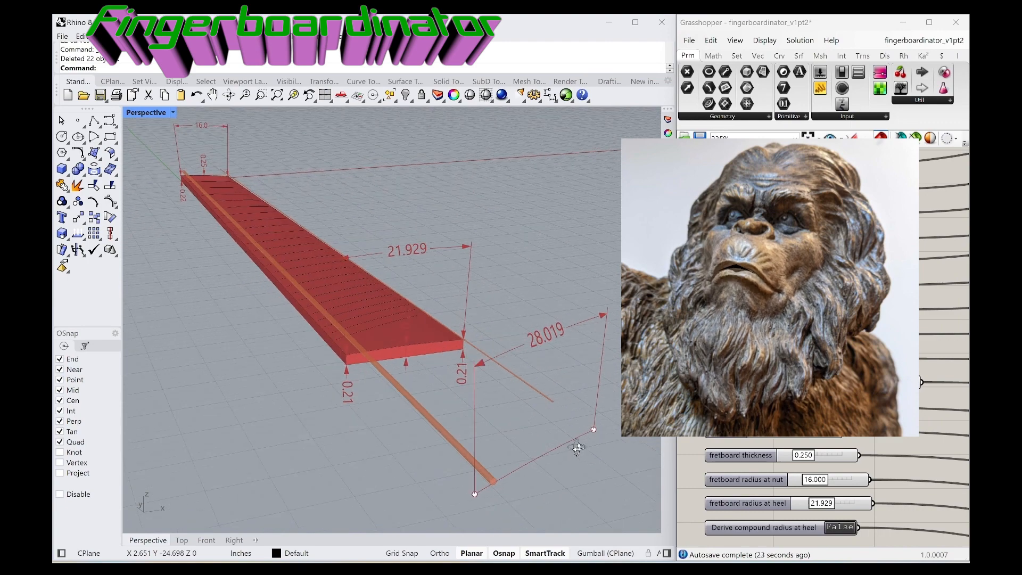
double_click(837, 528)
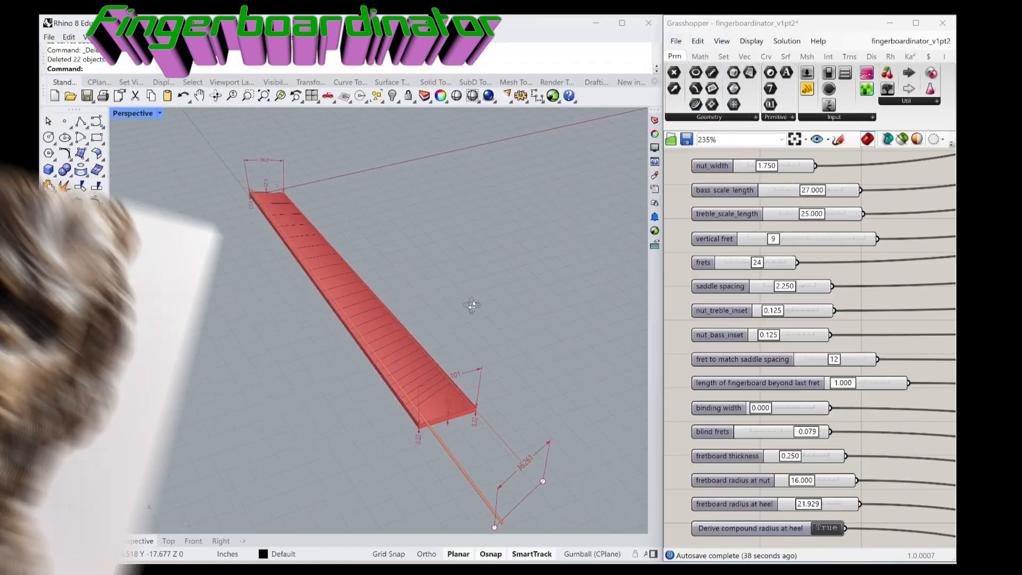
right_click_drag(472, 305, 434, 288)
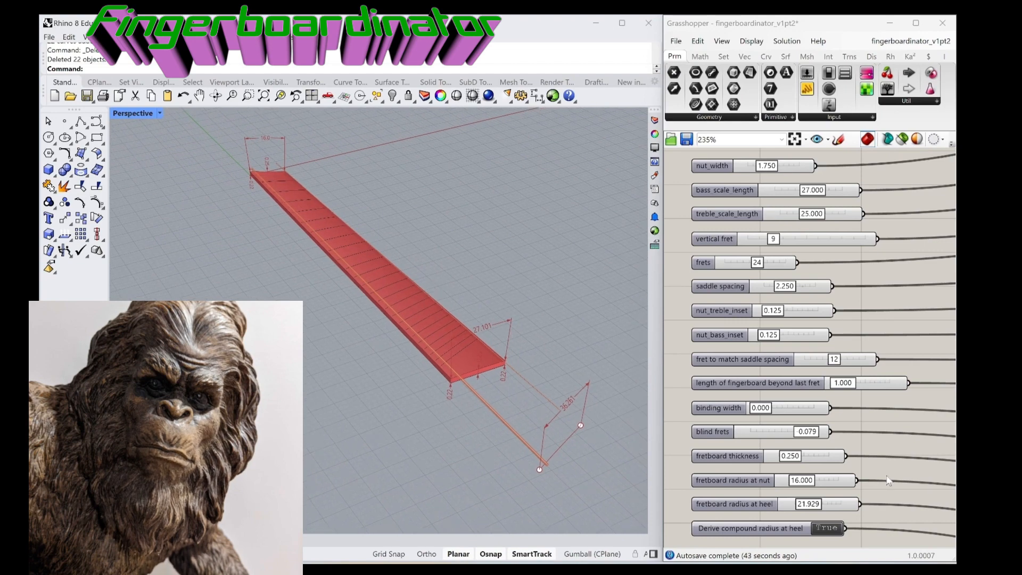
- Bake the surface frets, surface binding, fingerboard, saddle and centerline together with the radius dimensions at nut, heel and saddle
right_click_drag(887, 476, 874, 158)
scroll(865, 242, "down", 2)
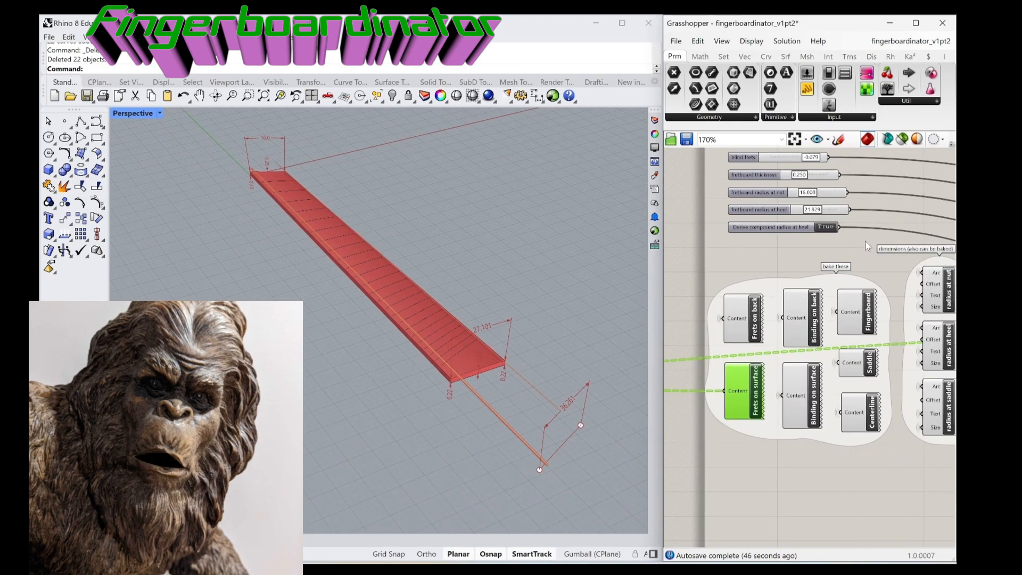
scroll(865, 242, "down", 1)
right_click_drag(879, 432, 836, 463)
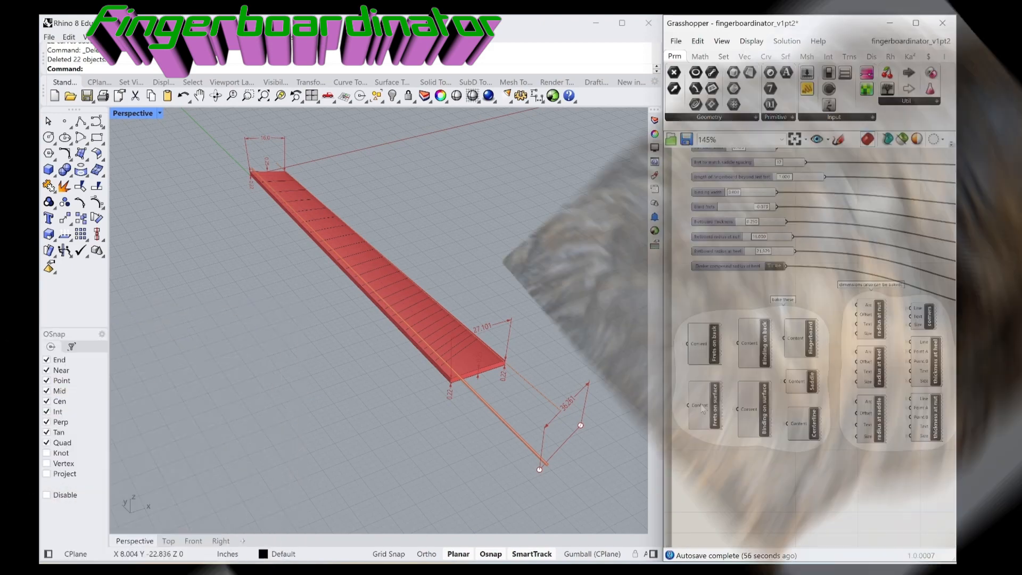
left_click(700, 415)
left_click(752, 425, "shift")
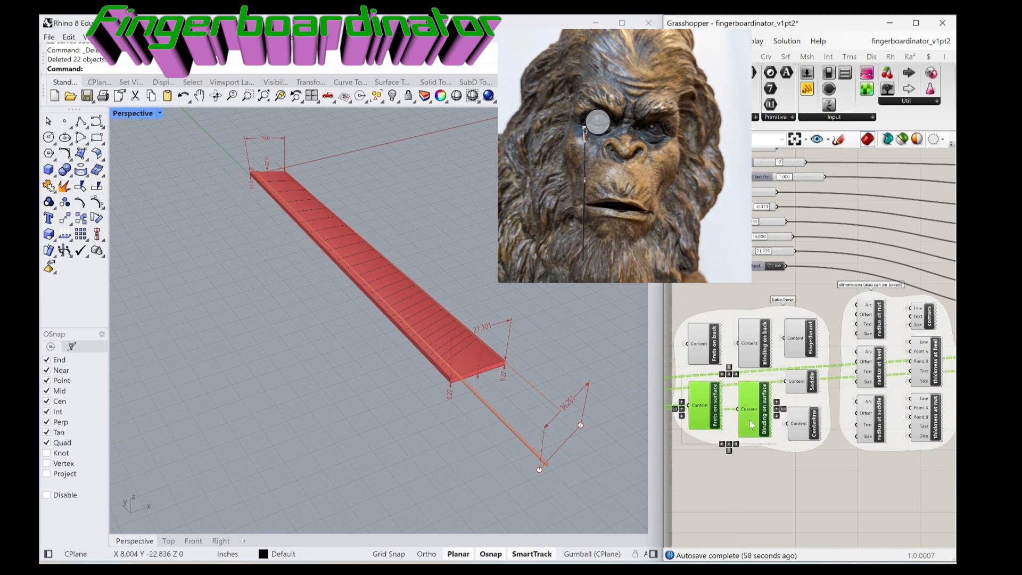
left_click(810, 343, "shift")
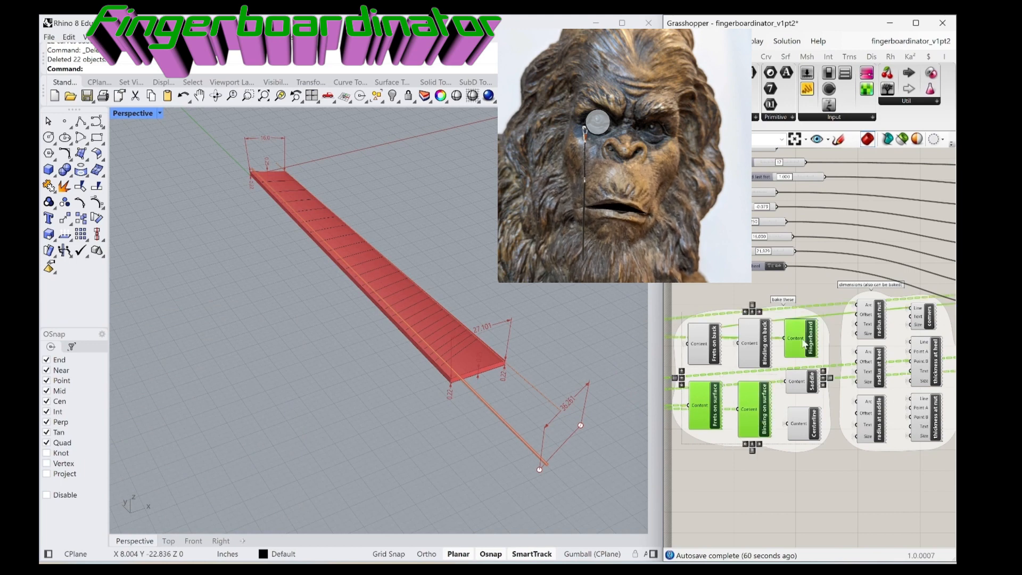
left_click(812, 376, "shift")
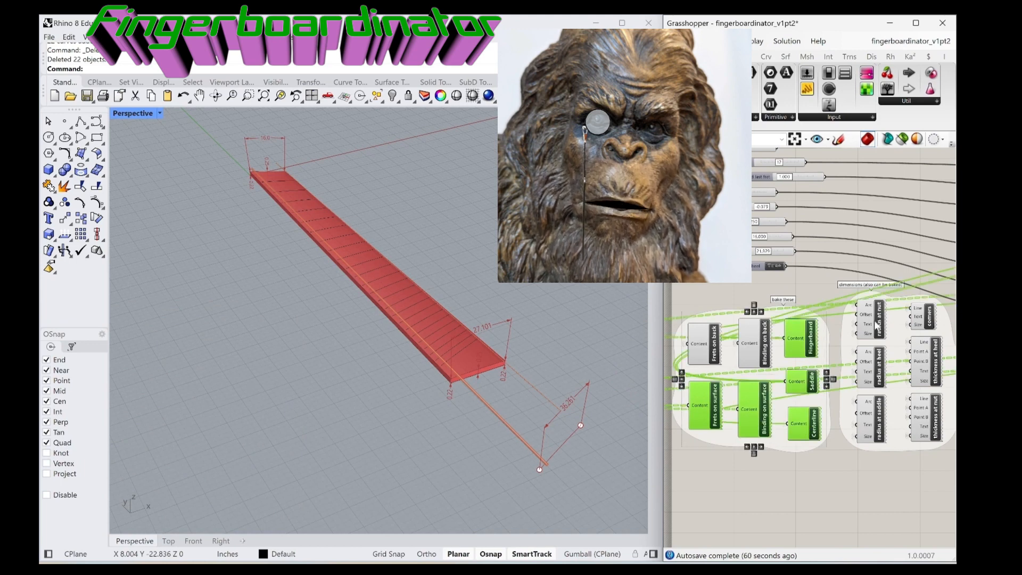
left_click(877, 320, "shift")
left_click(877, 368, "shift")
left_click(877, 420, "shift")
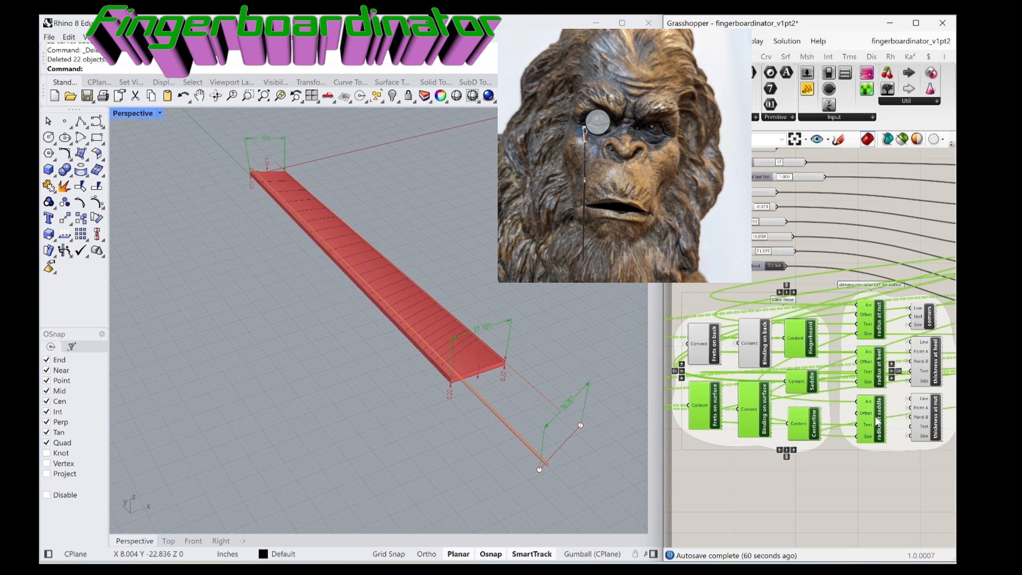
right_click(792, 479)
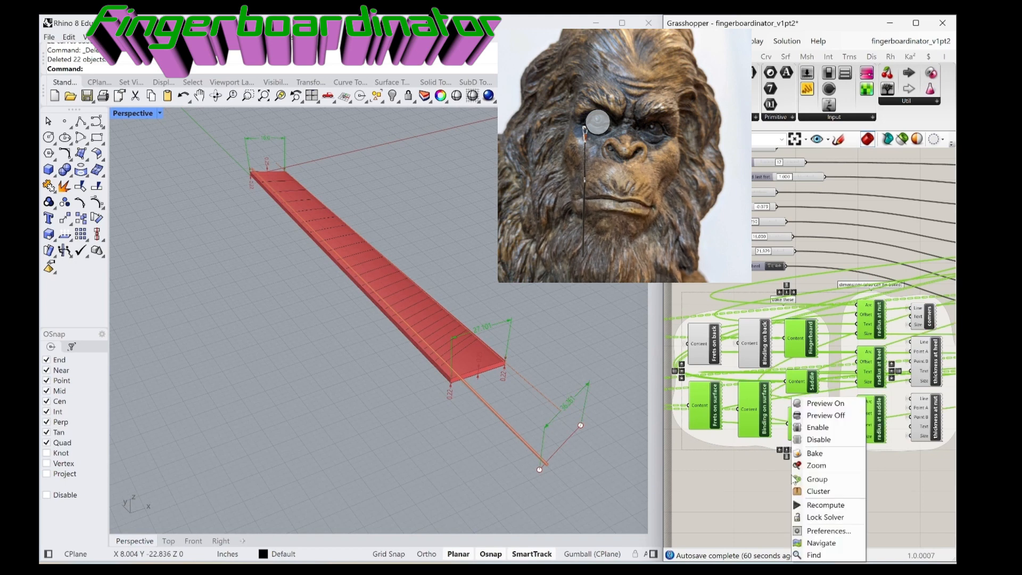
left_click(818, 453)
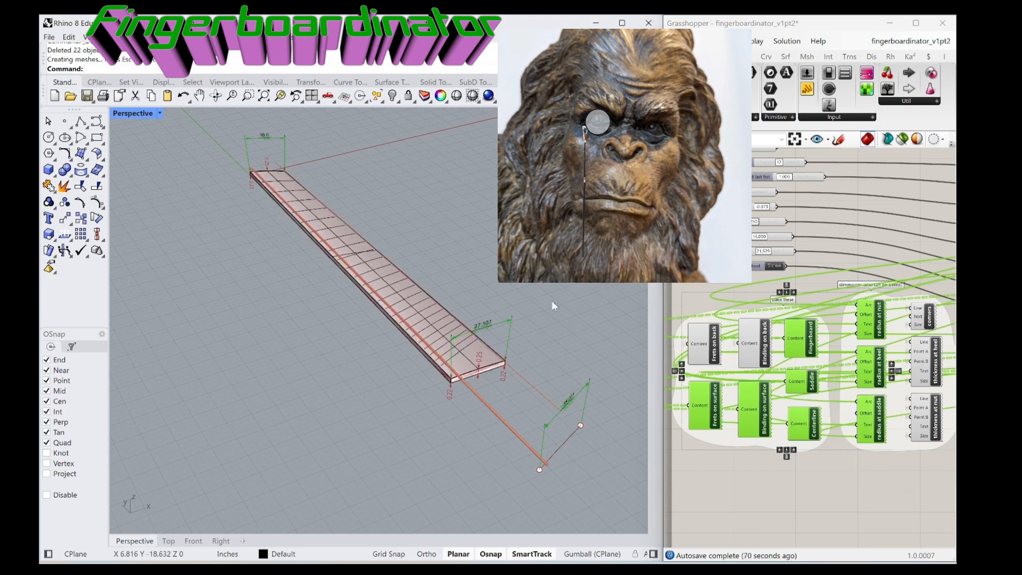
- Select the baked fingerboard geometry and move it away from the red Grasshopper preview
scroll(533, 284, "down", 2)
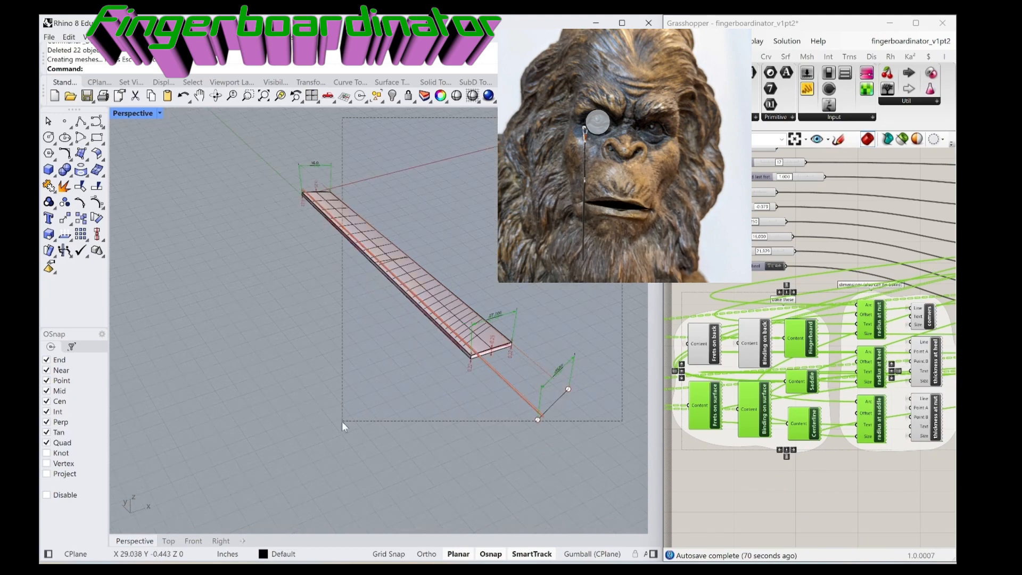
left_click_drag(263, 459, 263, 459)
left_click_drag(434, 297, 298, 334)
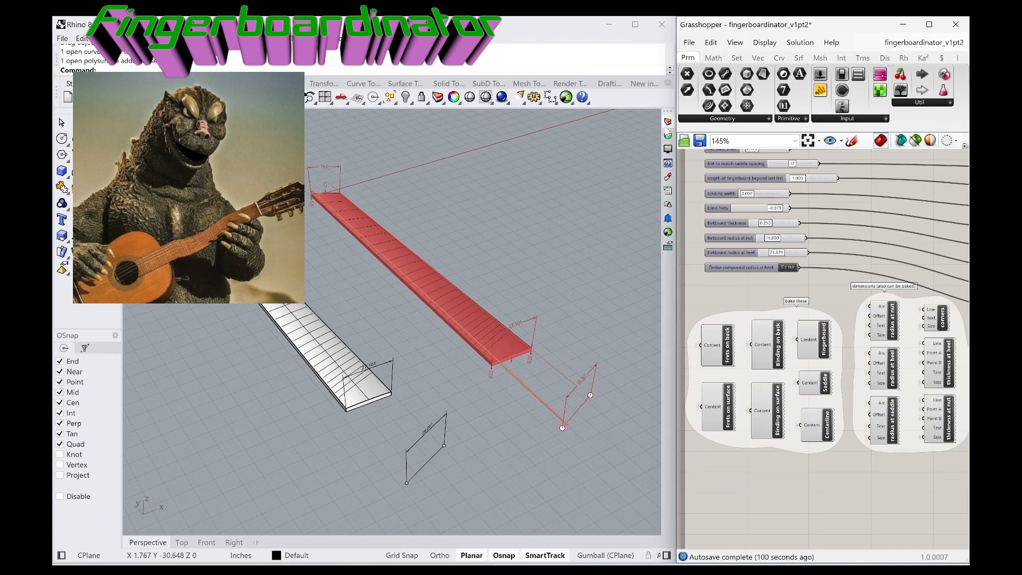
- Create a new layer named frets in the Rhino document
left_click(669, 123)
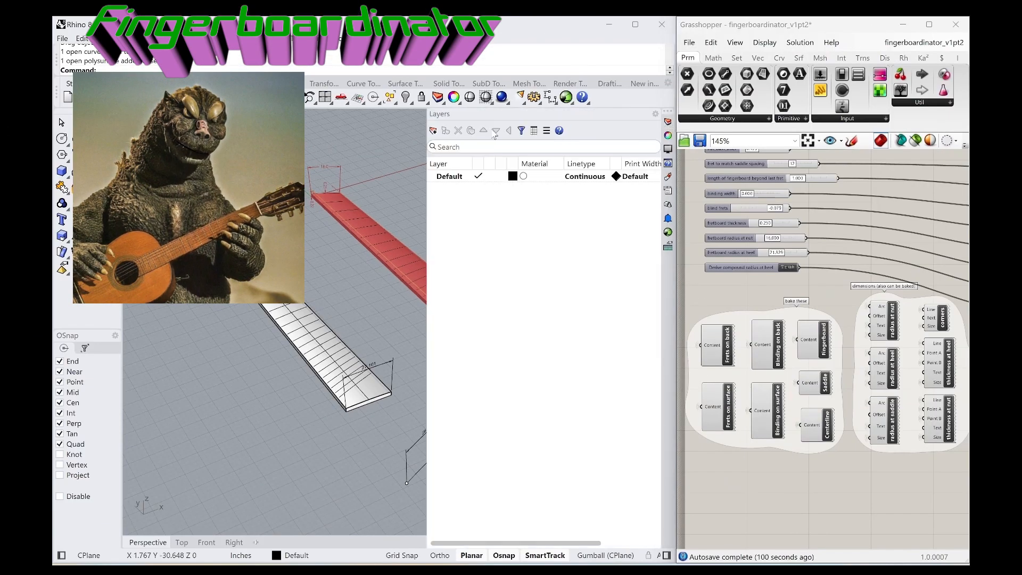
left_click(433, 131)
type("frets")
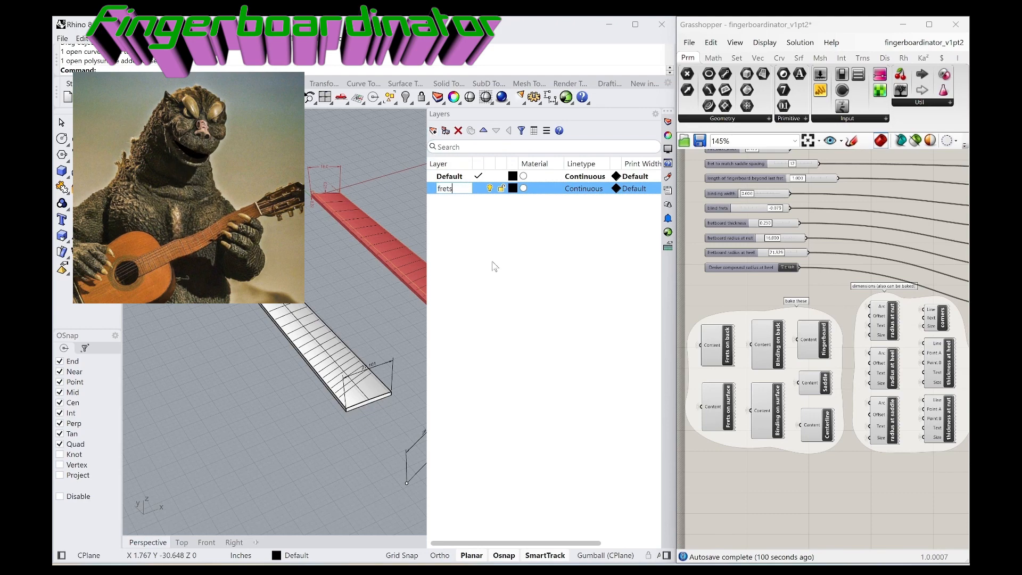
mouse_move(399, 213)
right_mouse_down()
mouse_move(374, 209)
mouse_move(393, 213)
right_mouse_up()
right_click_drag(550, 260, 449, 273, "shift")
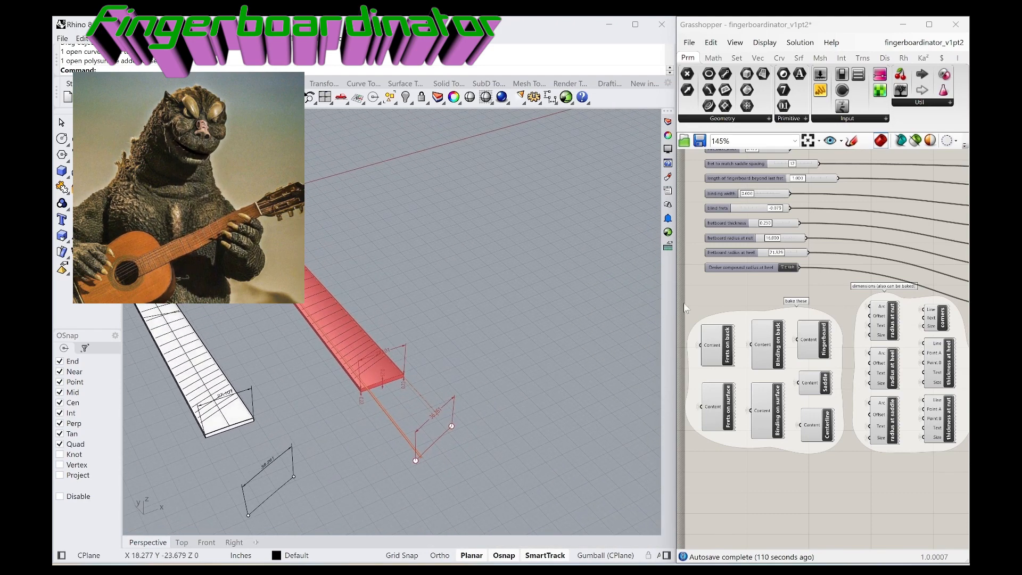
- Bake Frets on surface from Grasshopper onto the frets layer and move the baked fret curves clear of the red preview
right_click(727, 417)
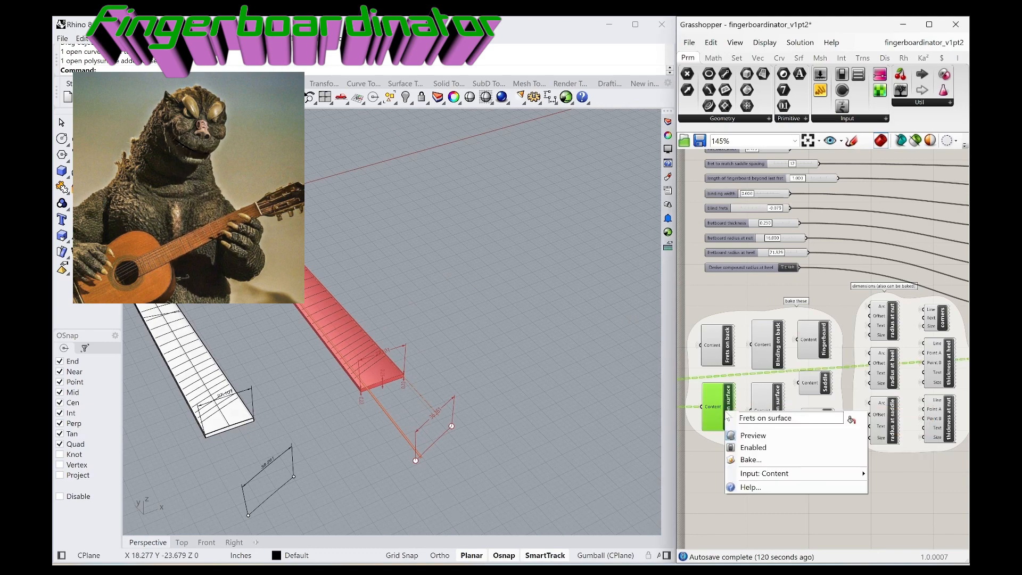
left_click(759, 459)
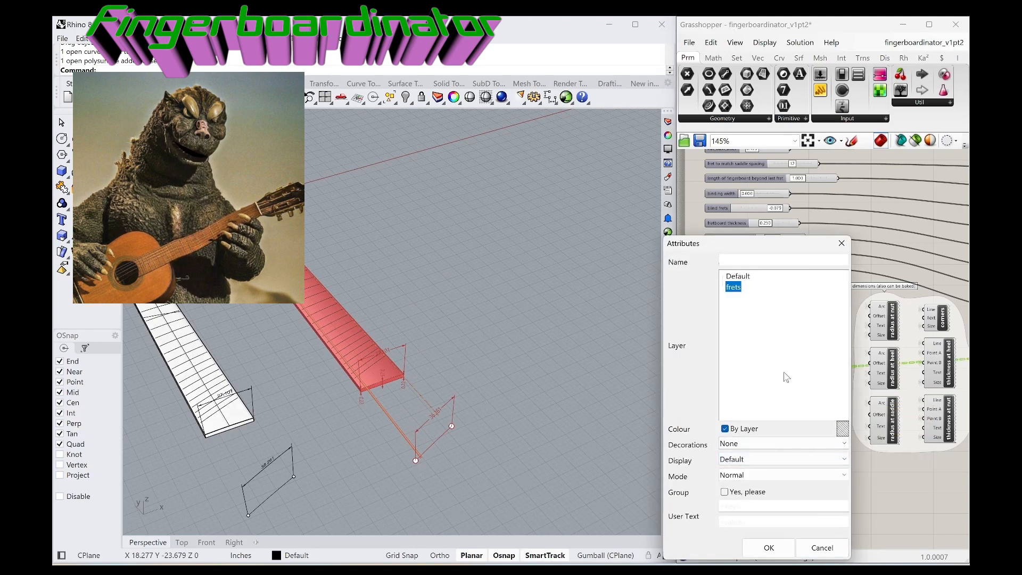
left_click(768, 548)
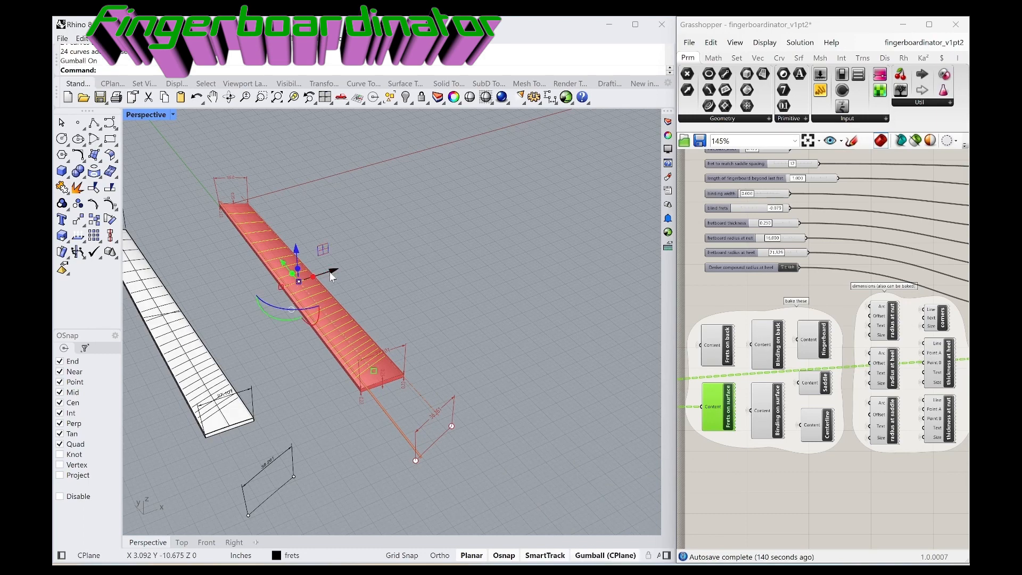
left_click(669, 122)
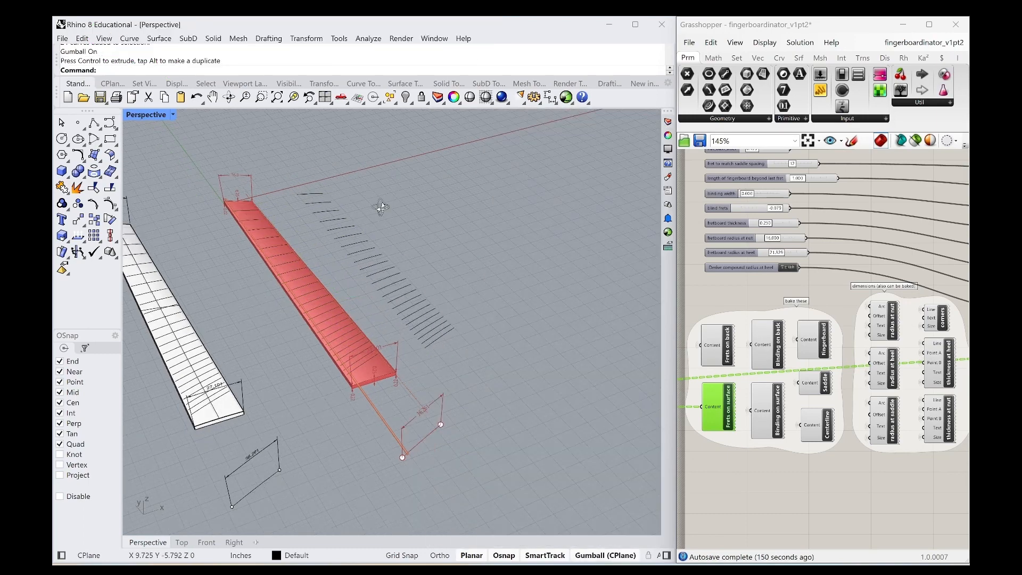
right_click_drag(376, 205, 395, 212)
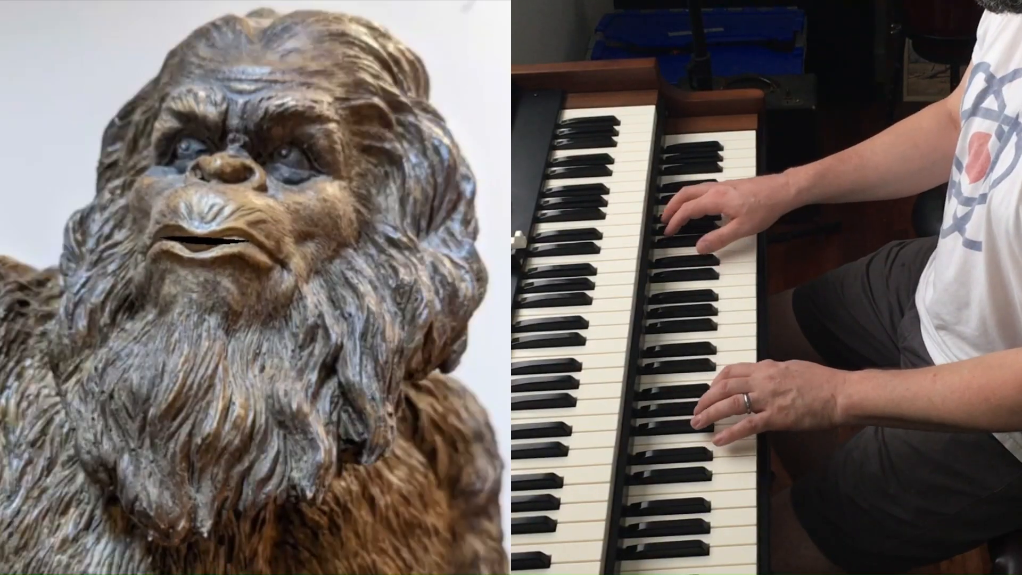